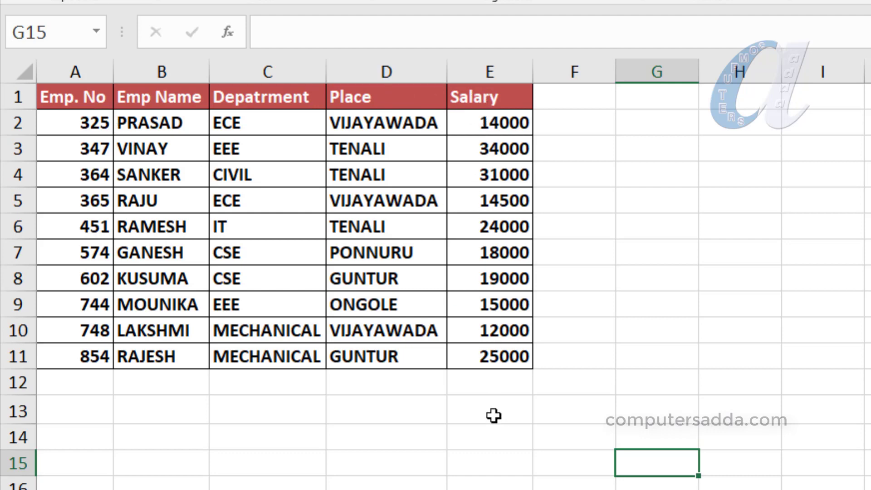
AutoSum E2:E11 into E12 (206500) and give that total a yellow fill.
left_click(487, 380)
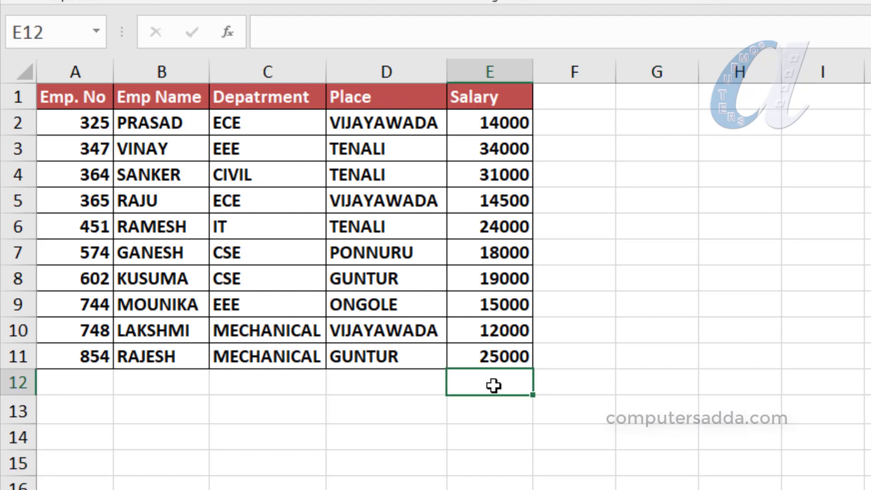
key("alt+equal")
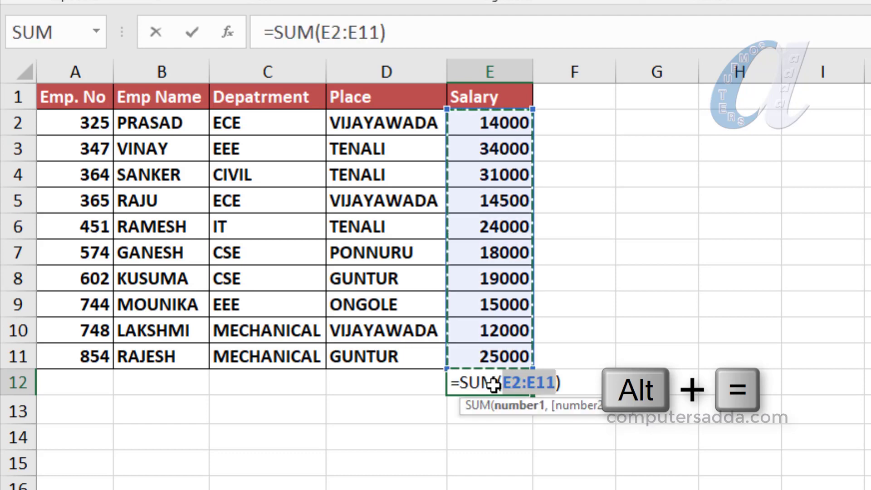
key("Return")
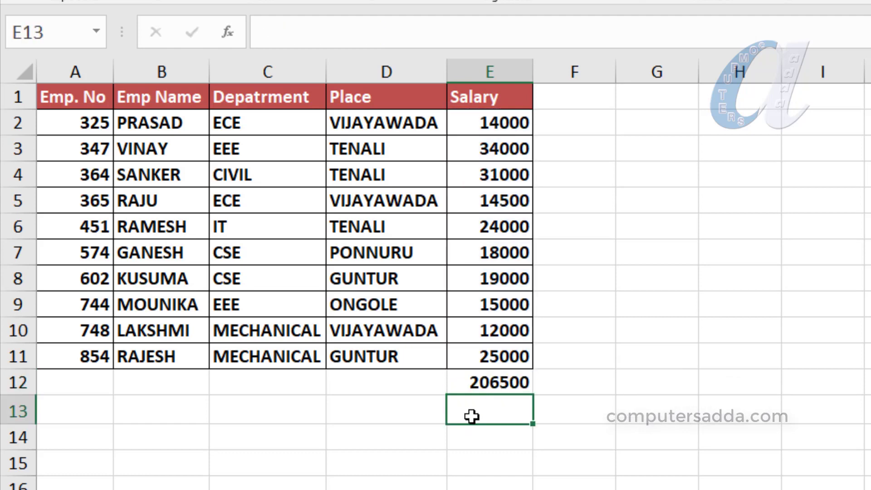
left_click(437, 453)
left_click(473, 385)
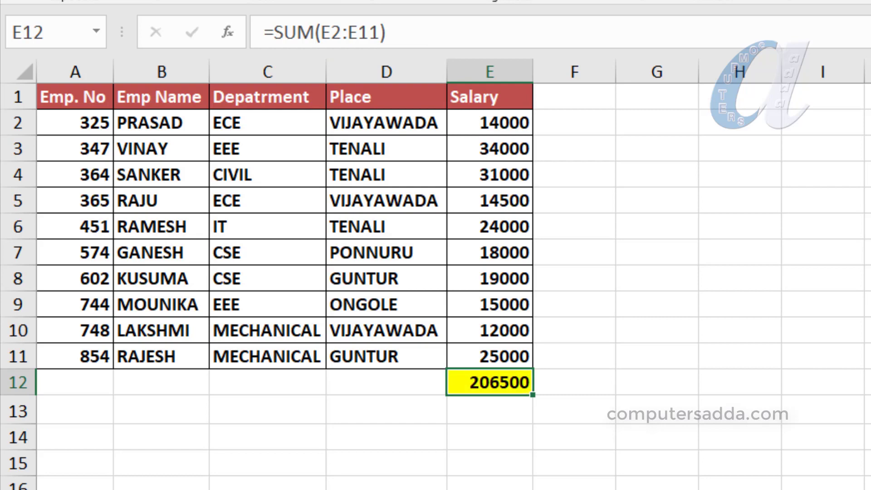
left_click(676, 358)
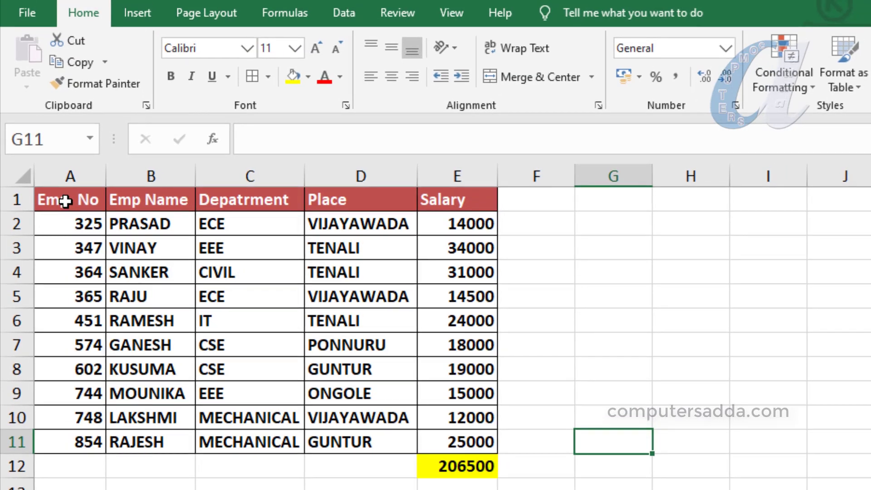
Add filter dropdowns to the headers of the A1:E11 salary table.
left_click_drag(68, 204, 448, 439)
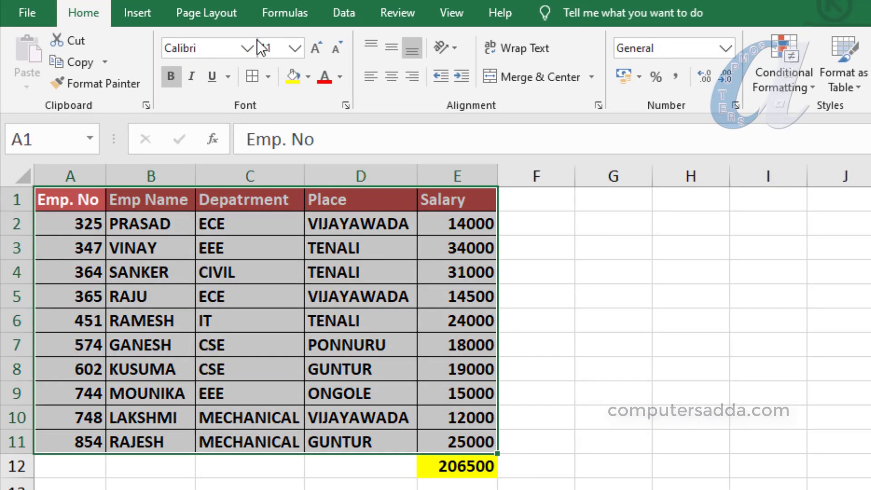
left_click(346, 13)
left_click(758, 49)
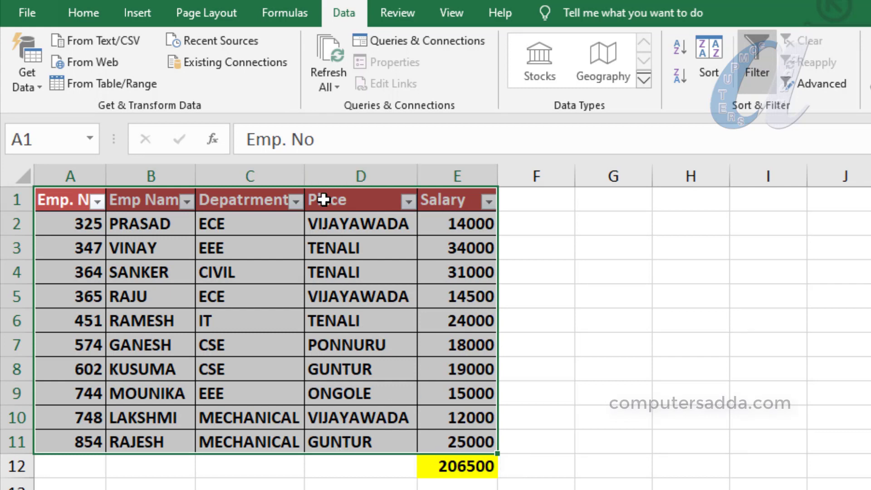
left_click(408, 201)
left_click(253, 383)
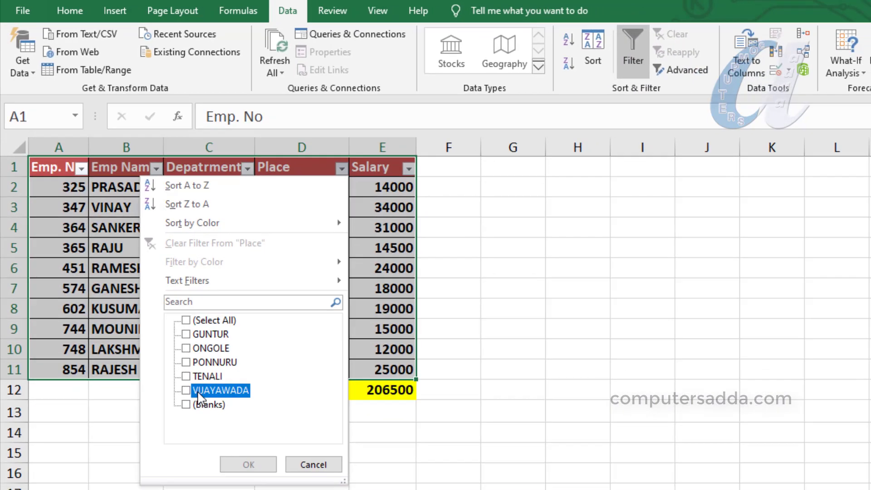
left_click(199, 391)
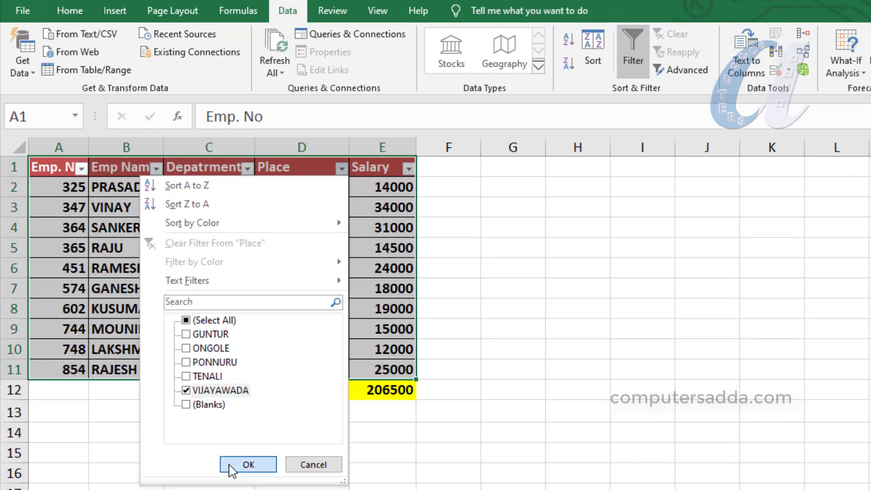
left_click(230, 463)
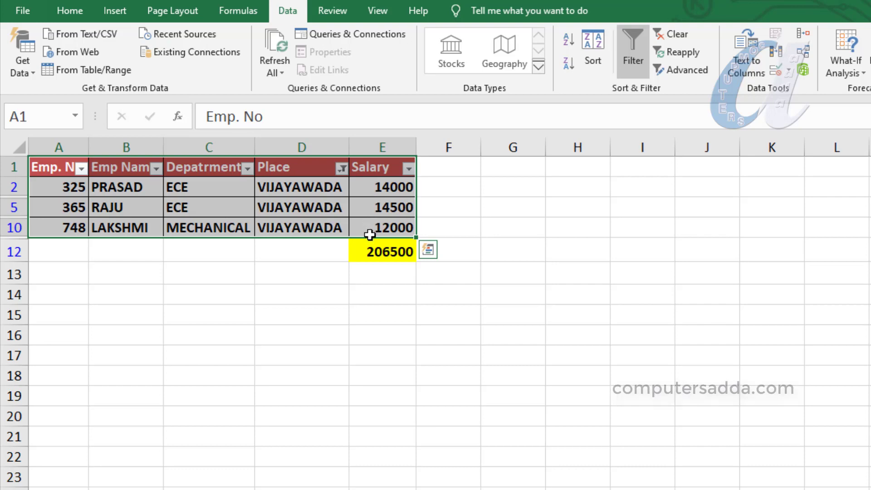
left_click(343, 170)
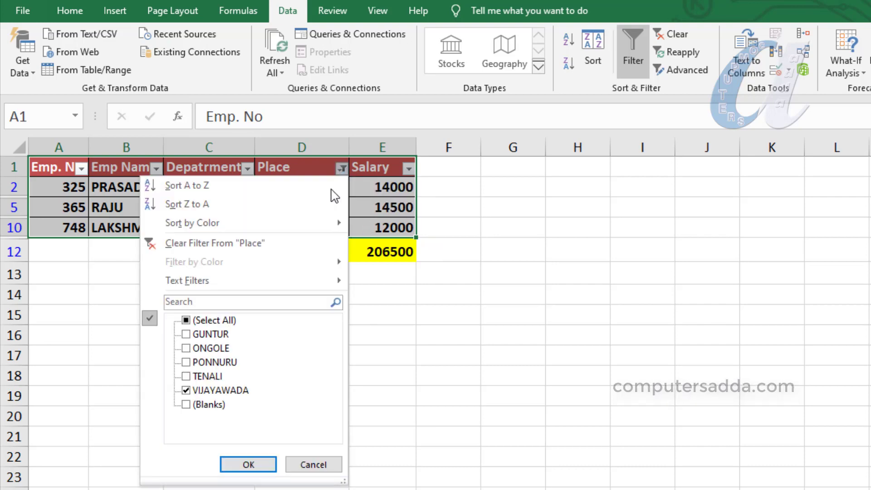
left_click(213, 320)
left_click(245, 463)
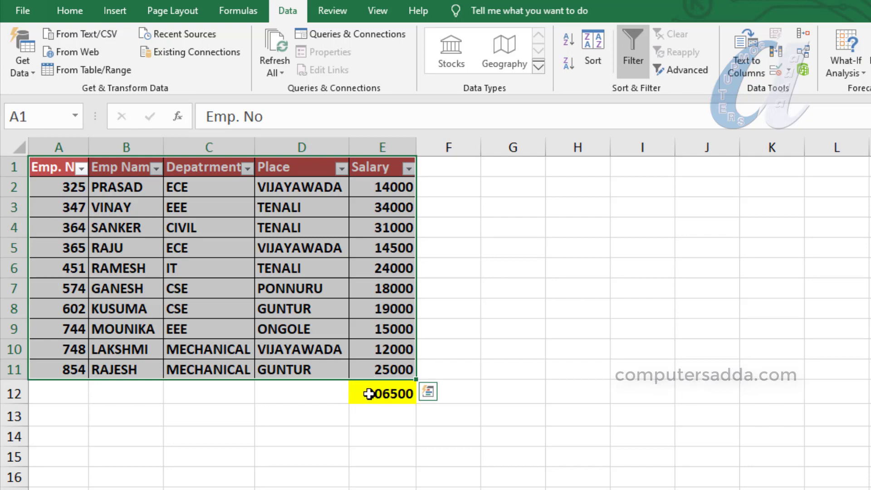
left_click(382, 432)
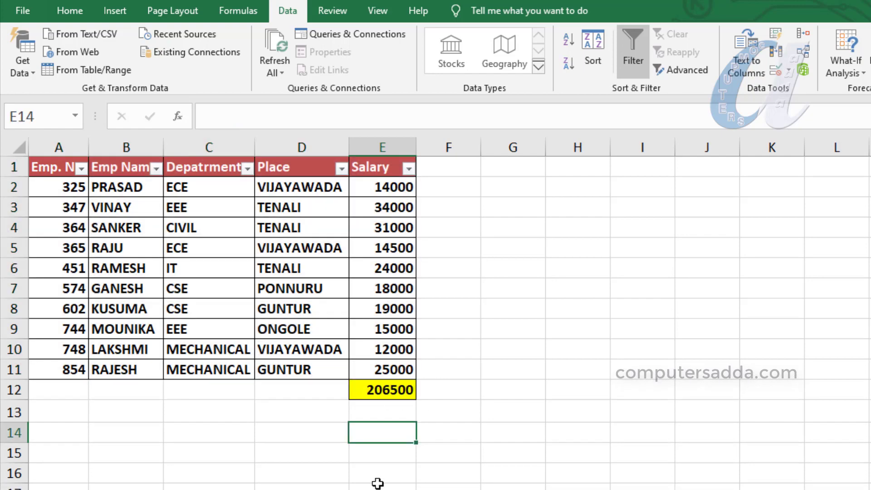
Filter the Place column to show only VIJAYAWADA employees.
key("Left")
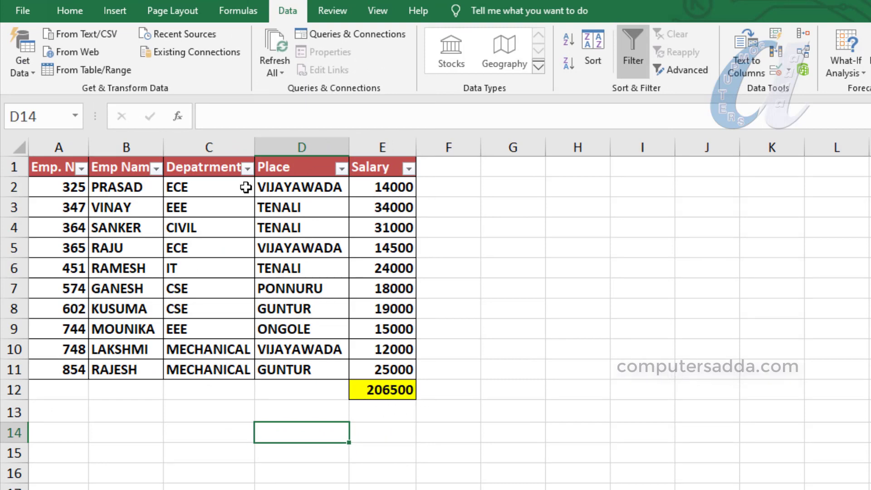
left_click(343, 171)
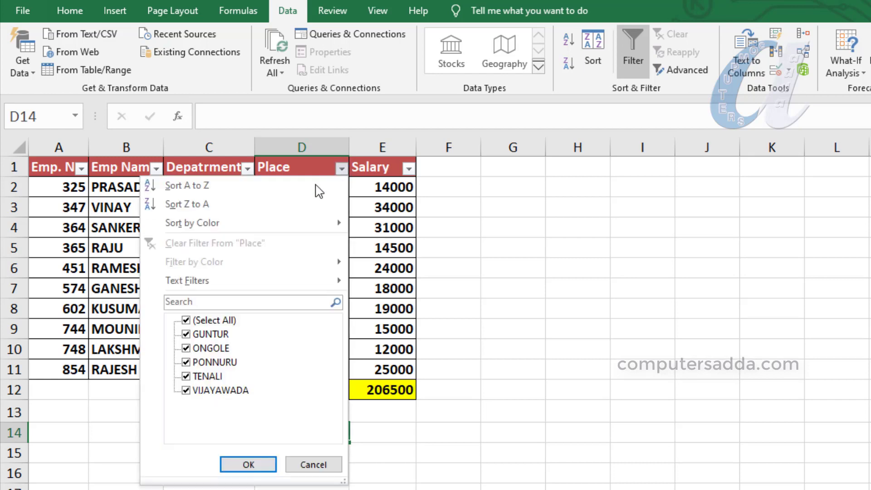
left_click(201, 321)
left_click(198, 392)
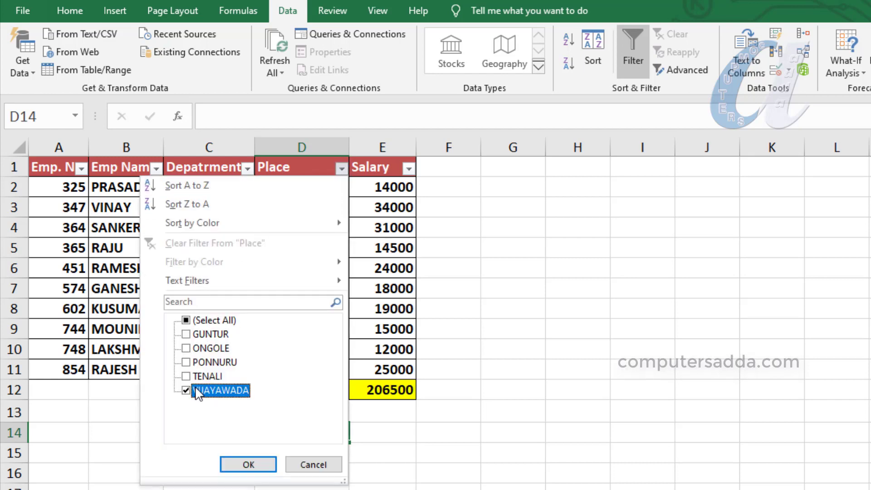
left_click(252, 465)
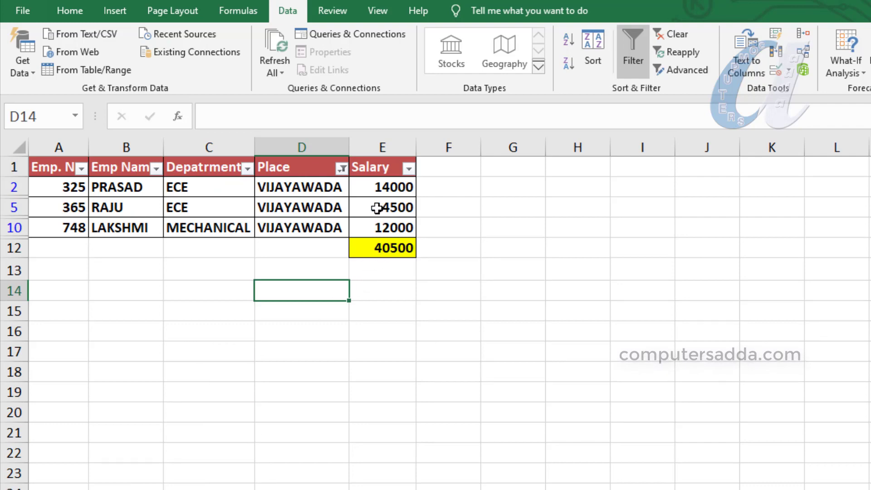
Add TENALI to the Place filter so the total reads 129500, then clear it.
left_click(341, 169)
left_click(192, 377)
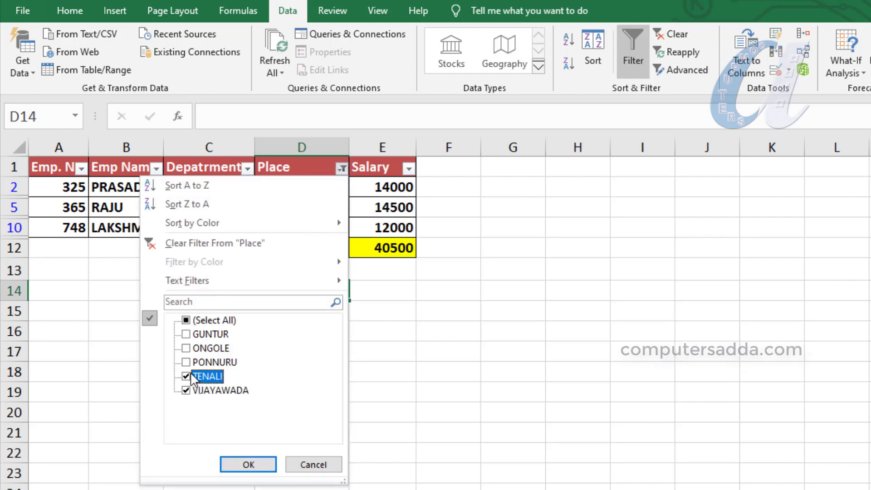
left_click(250, 465)
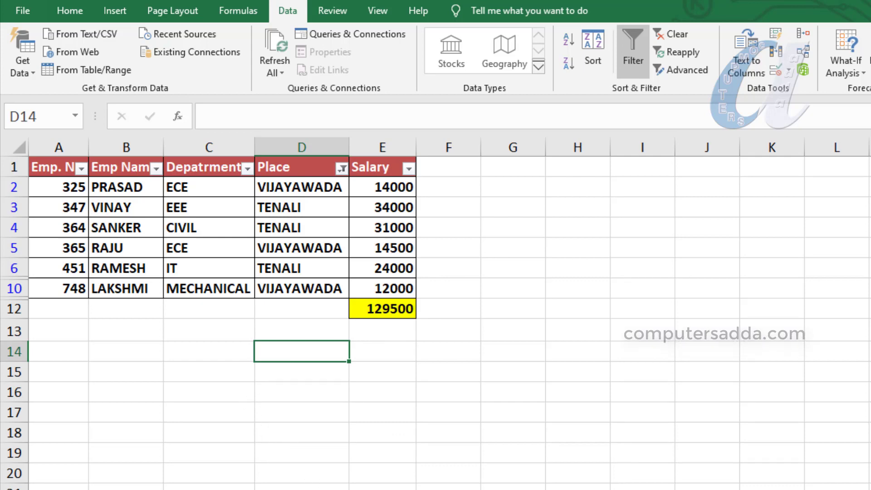
key("alt+a")
Finish clearing the Place filter and delete the SUM formula from E12.
key("c")
left_click(585, 327)
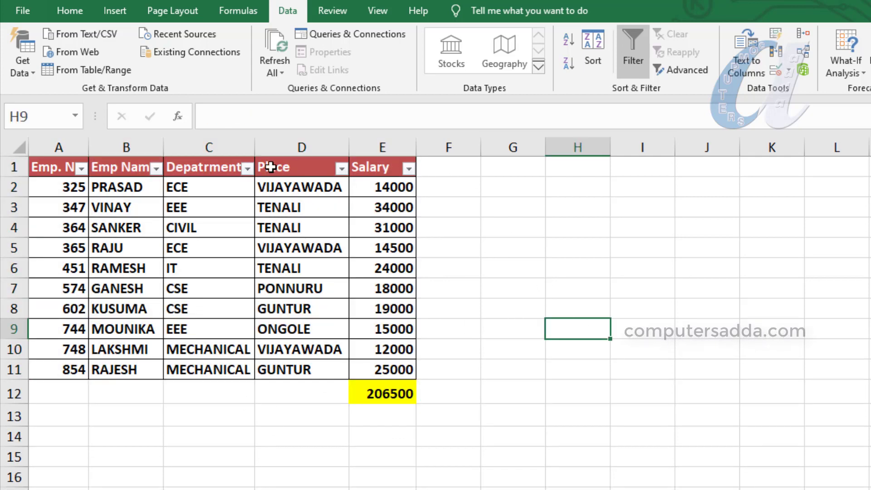
left_click(376, 399)
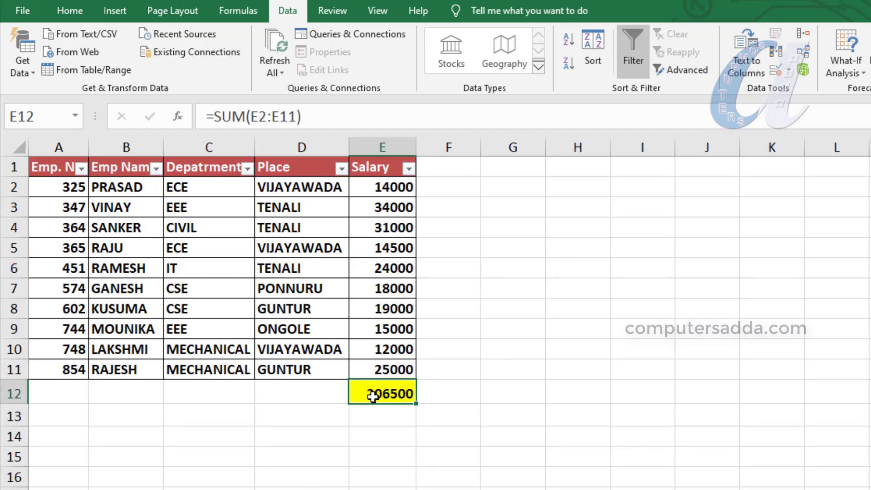
key("Delete")
key("Return")
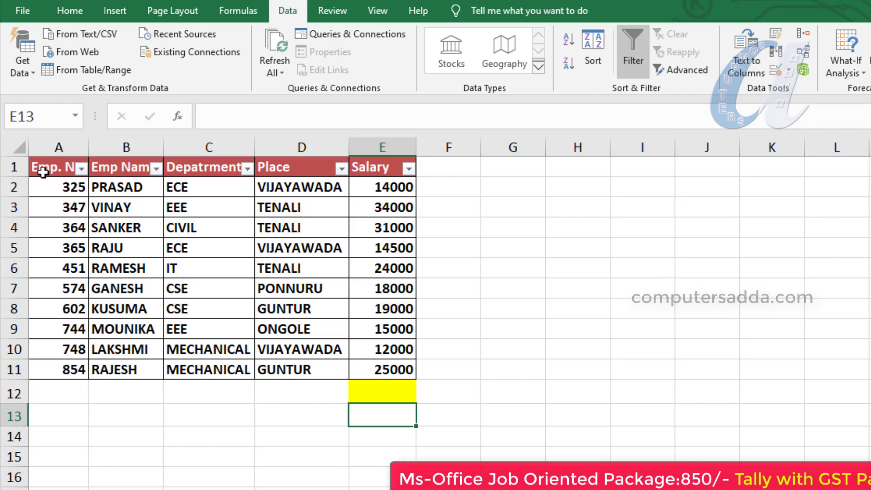
Switch off filtering on the A1:E11 salary table.
mouse_move(54, 168)
left_mouse_down()
mouse_move(339, 213)
mouse_move(360, 366)
mouse_move(390, 369)
left_mouse_up()
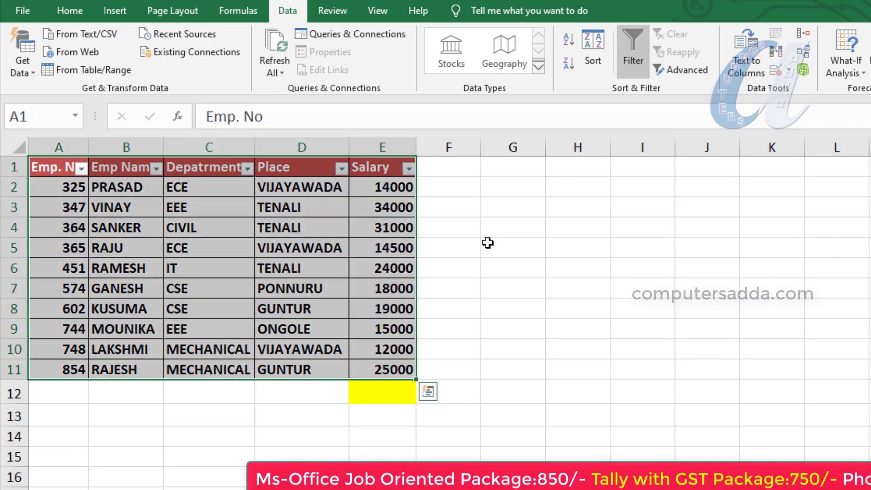
left_click(632, 50)
left_click(508, 368)
Set E12's fill colour to No Fill, removing the yellow.
left_click(386, 398)
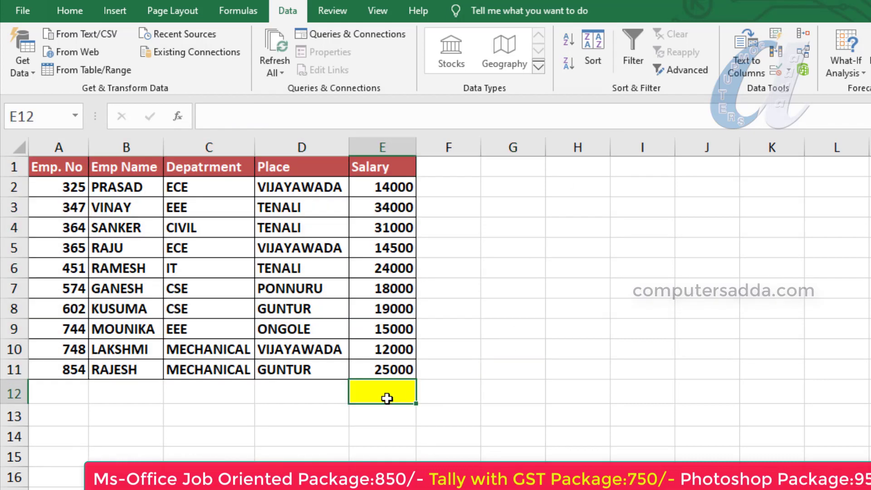
left_click(72, 10)
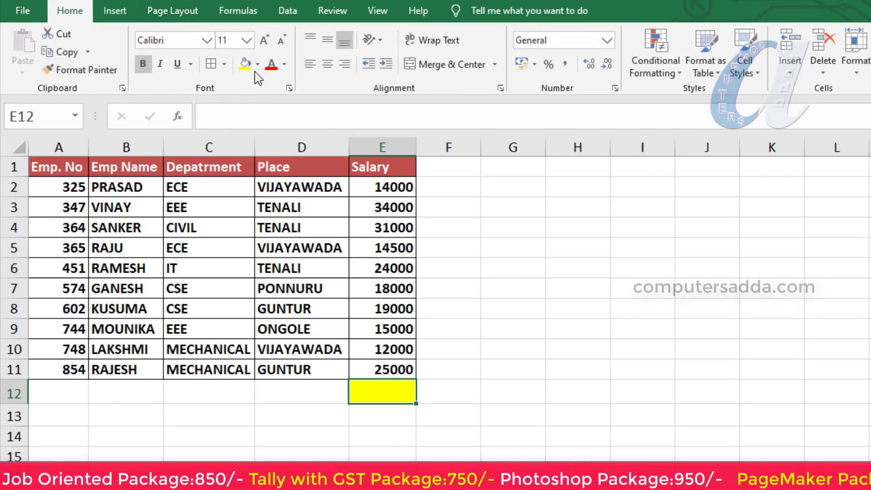
left_click(259, 65)
left_click(268, 200)
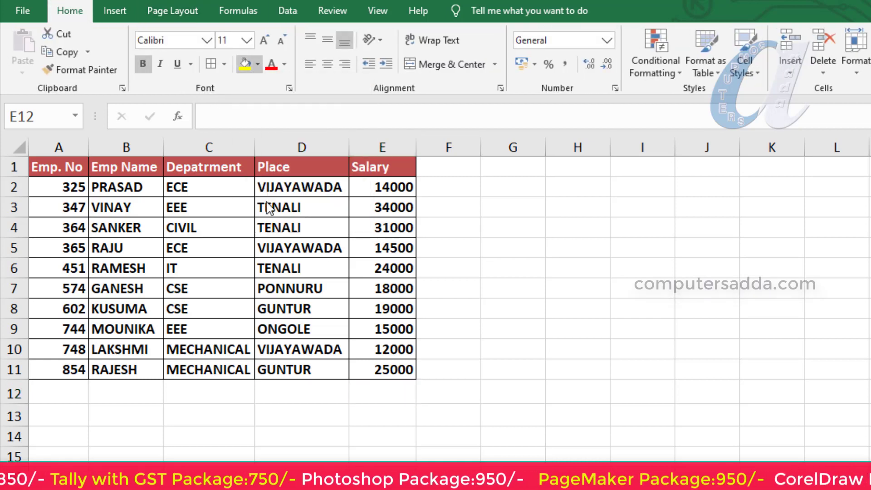
left_click(539, 354)
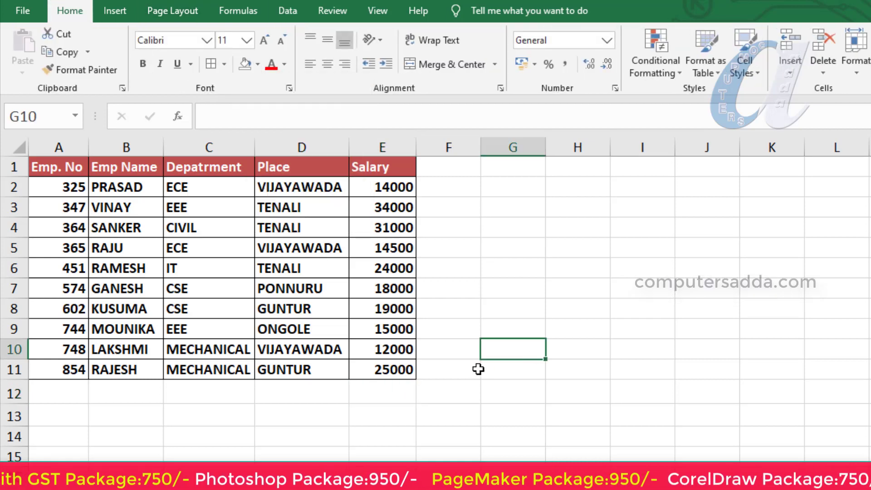
left_click(373, 396)
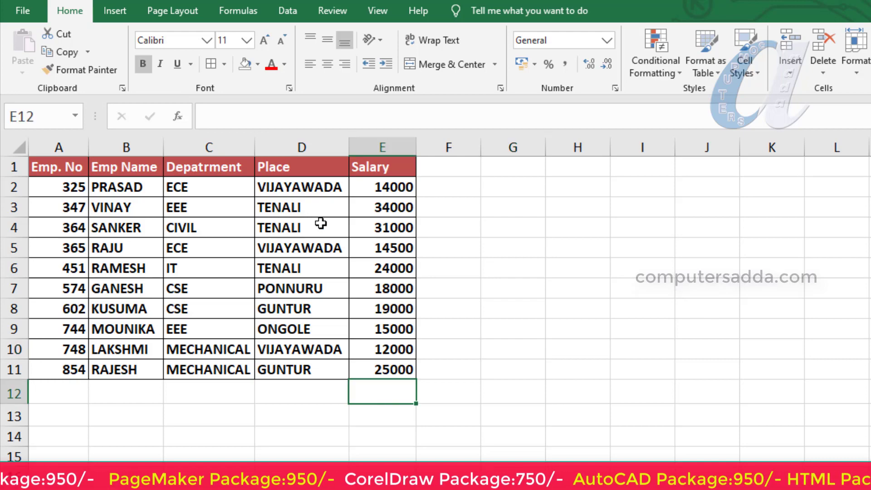
Enter =SUBTOTAL(9,E2:E11) in E12, giving a total of 206500.
type("=")
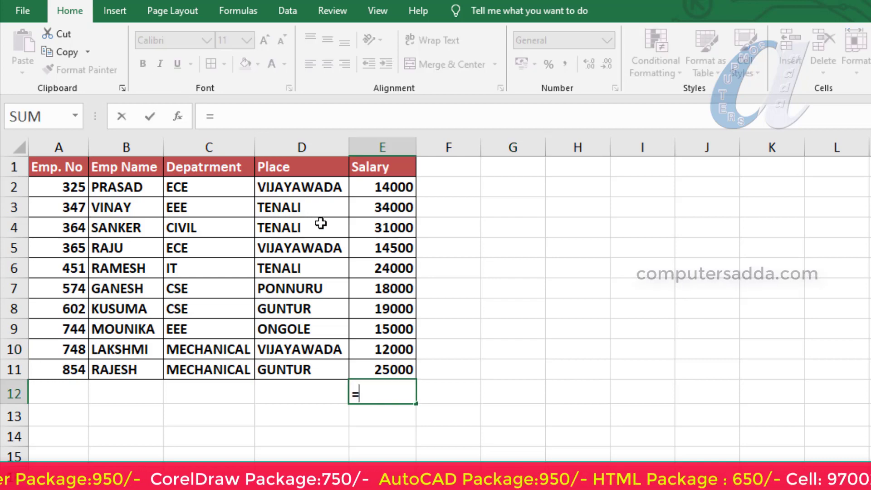
type("sub")
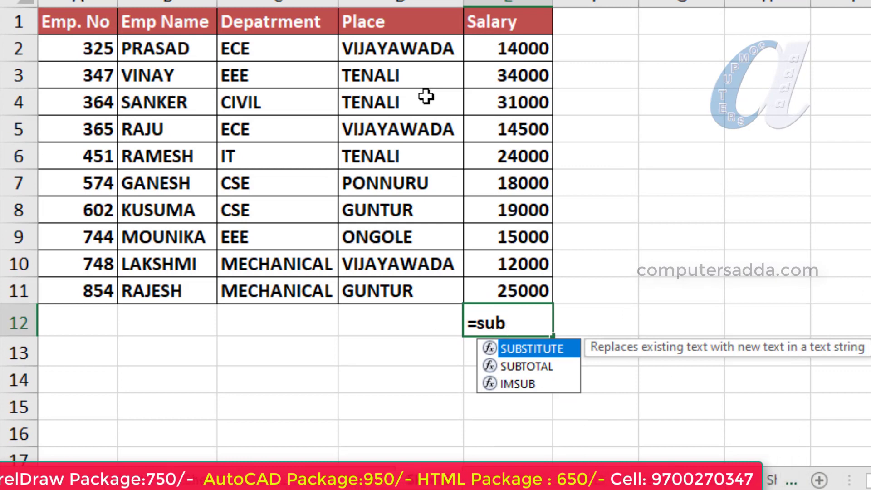
key("Down")
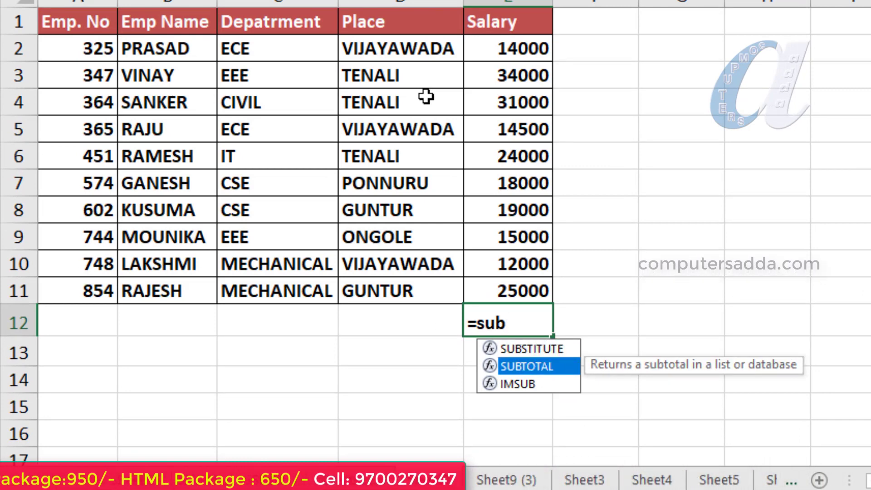
key("Tab")
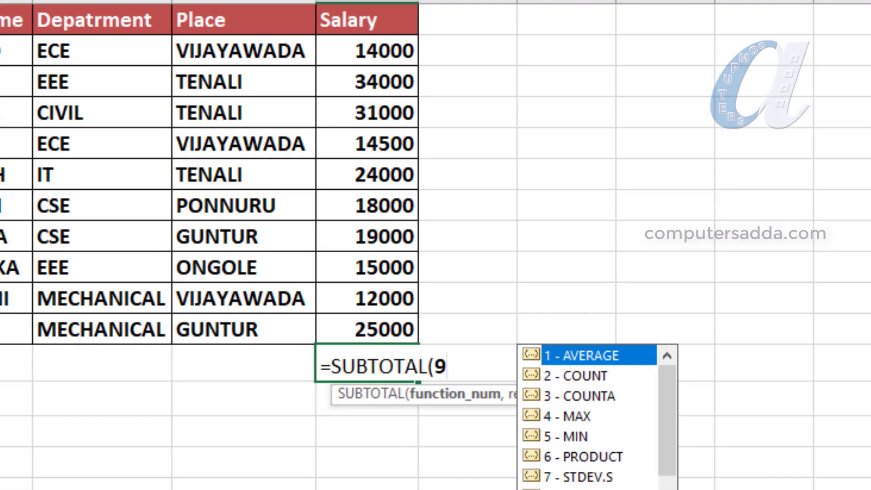
type(",")
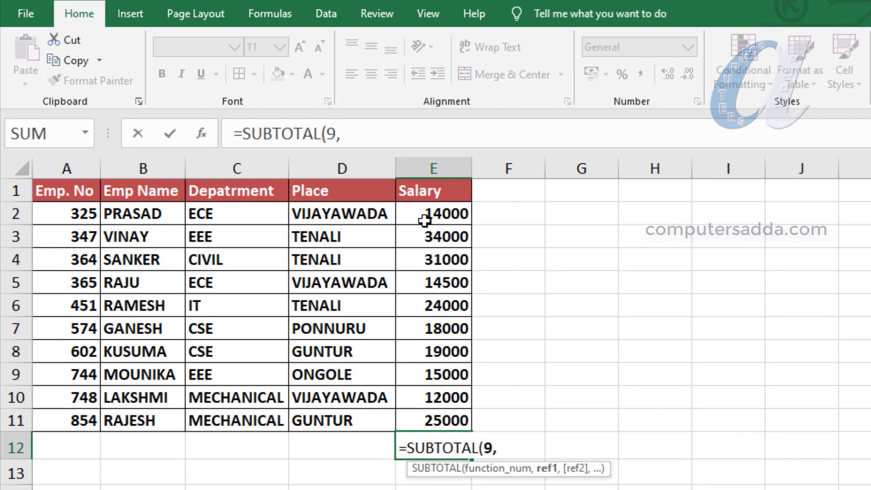
left_click_drag(424, 217, 431, 419)
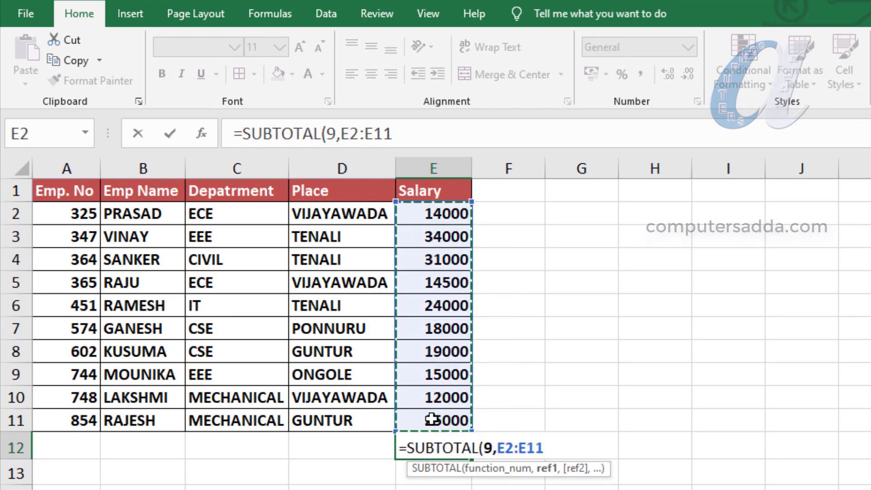
type(")")
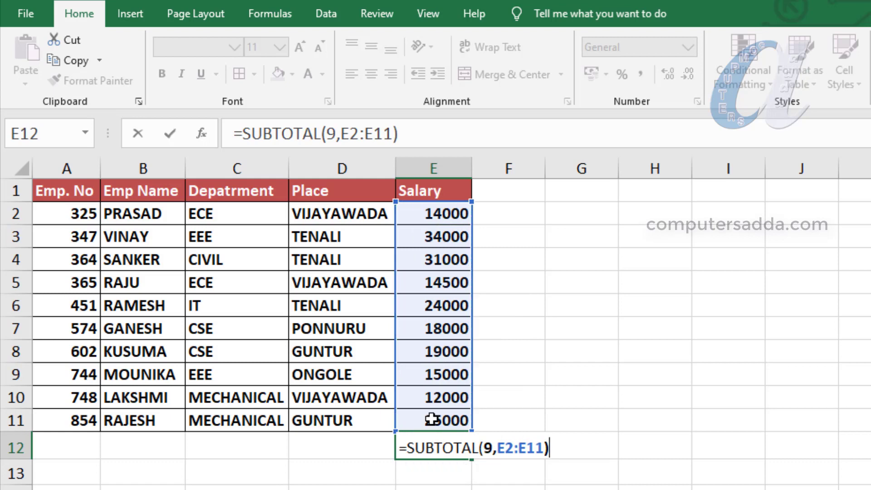
key("Return")
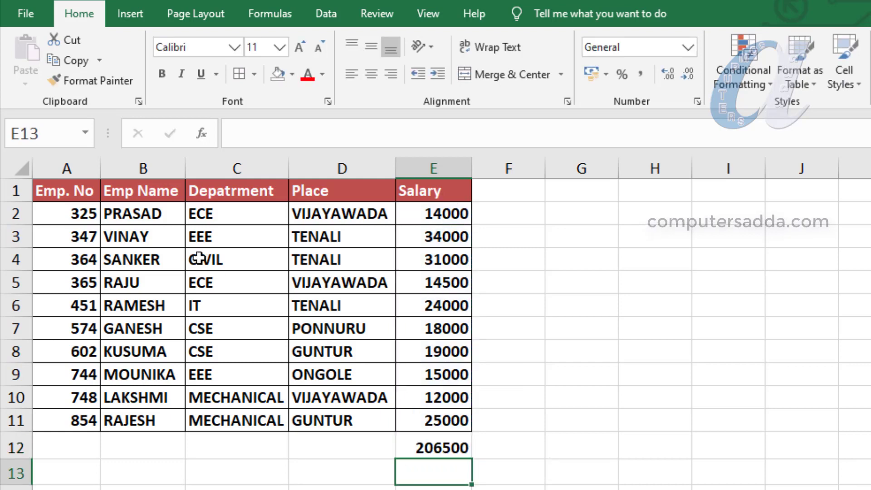
Turn on filtering for the A1:E1 header row via Sort & Filter.
left_click_drag(54, 193, 449, 191)
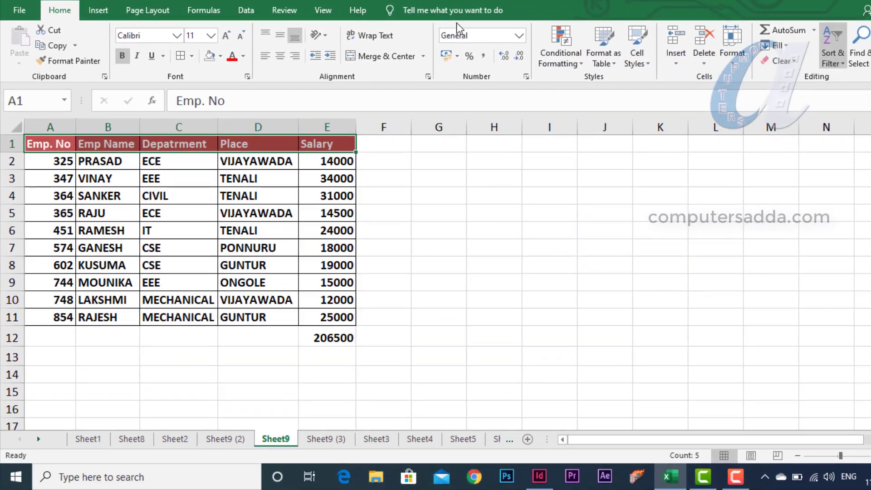
left_click(835, 66)
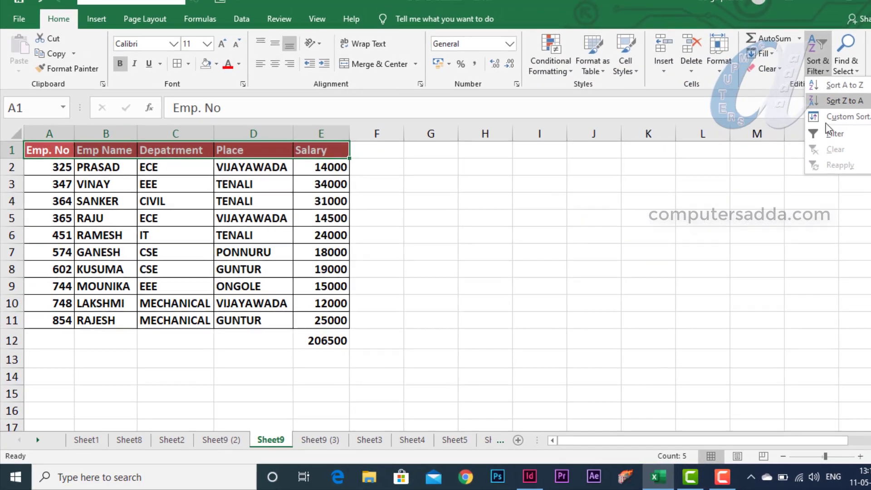
left_click(823, 134)
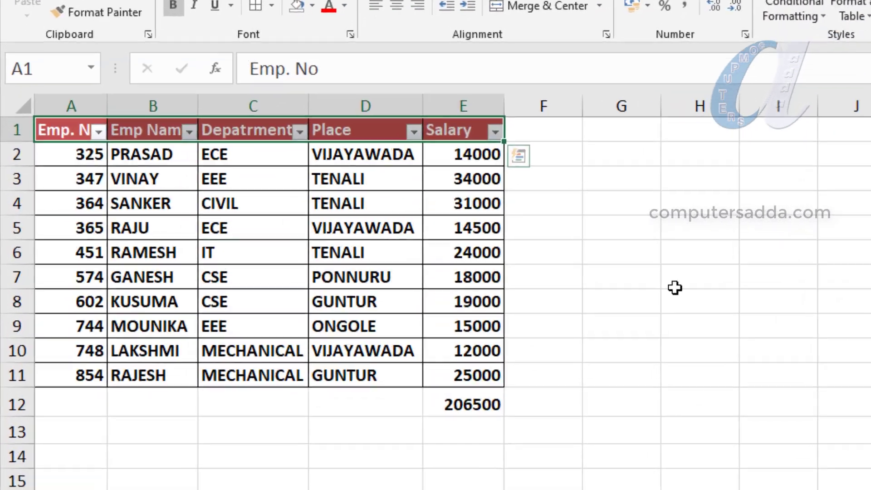
left_click(674, 288)
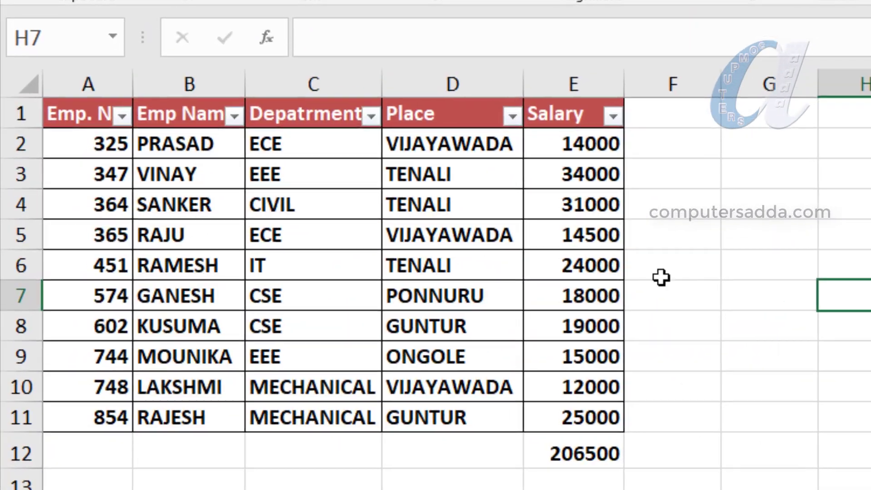
Filter the Department column to CSE and ECE, dropping the total to 65500.
left_click(299, 131)
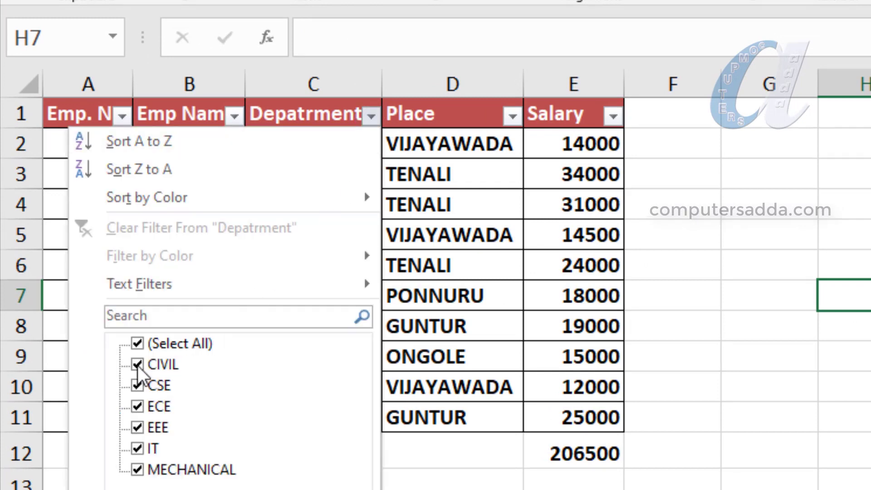
left_click(161, 342)
left_click(158, 385)
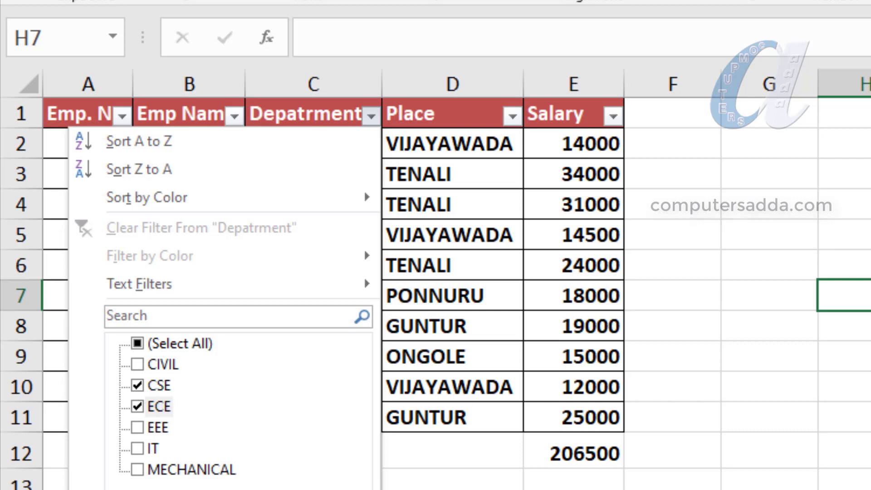
key("Return")
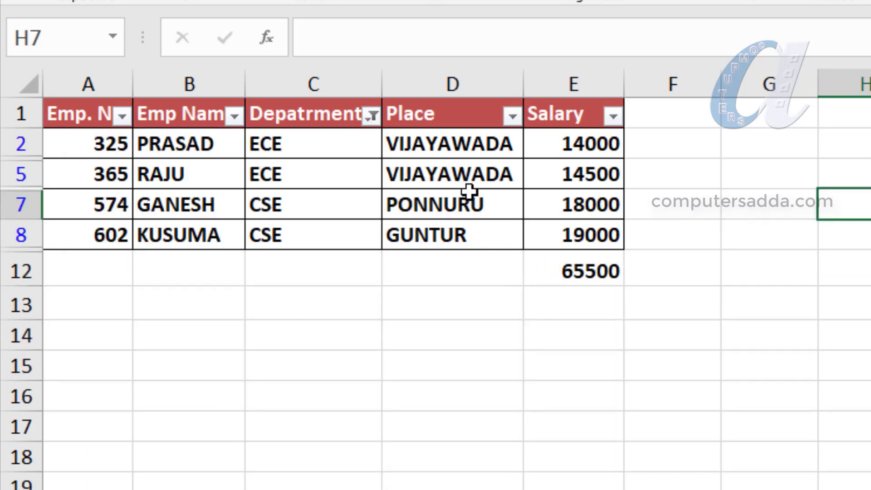
Limit the Place filter to VIJAYAWADA, leaving two ECE rows totalling 28500.
left_click(513, 117)
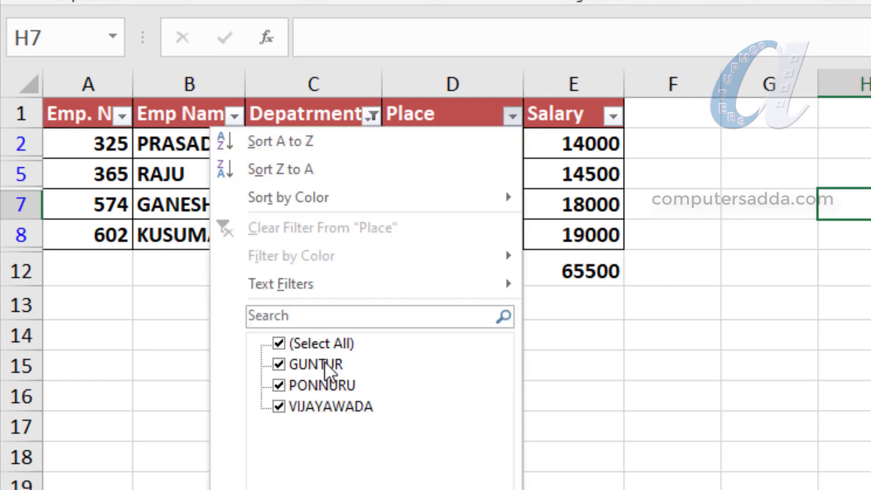
left_click(308, 343)
left_click(297, 407)
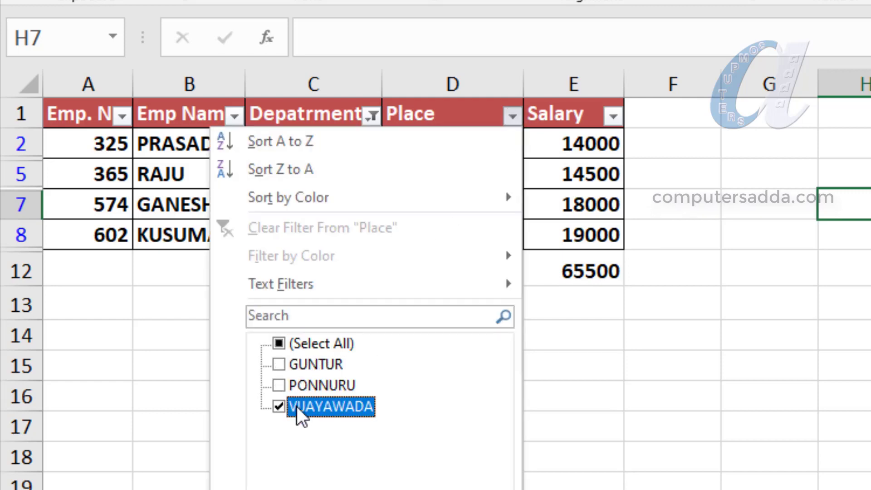
key("Return")
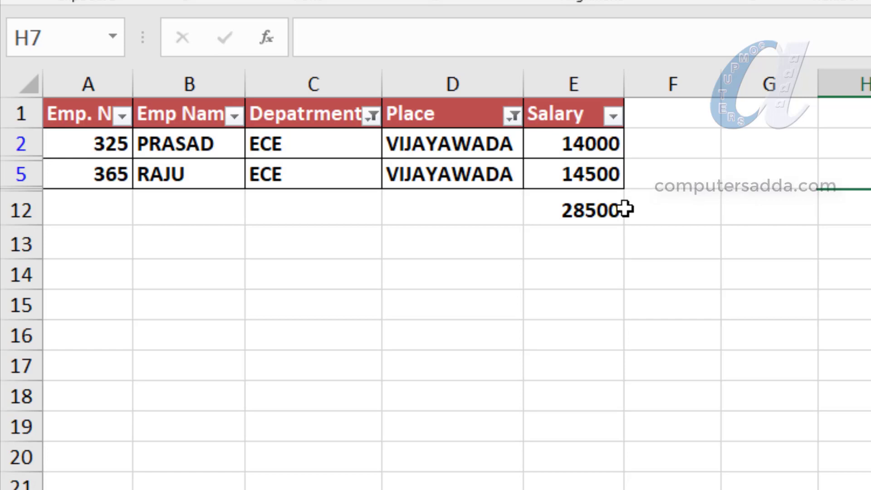
Clear the Place and Department filters and delete the SUBTOTAL from E12.
left_click(513, 117)
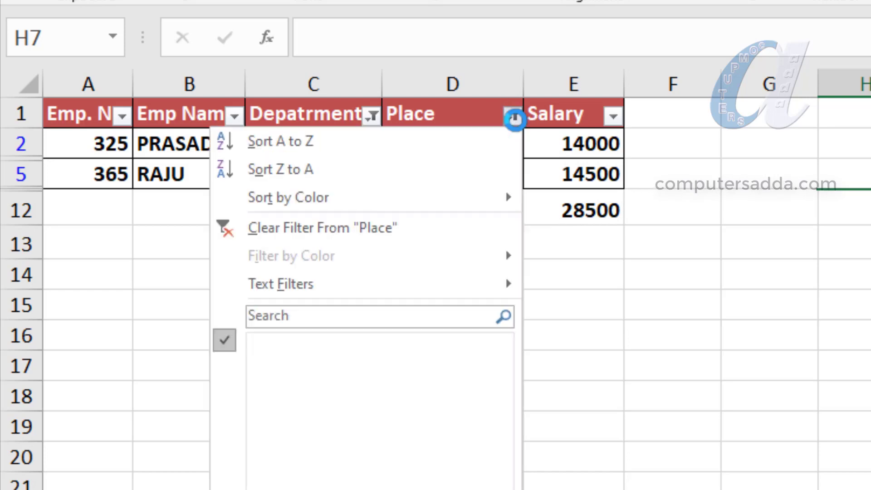
left_click(313, 343)
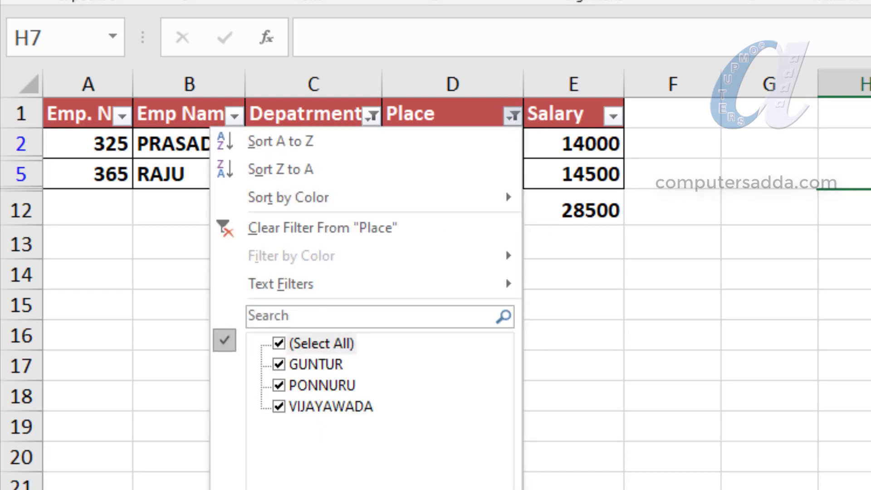
key("Return")
left_click(376, 116)
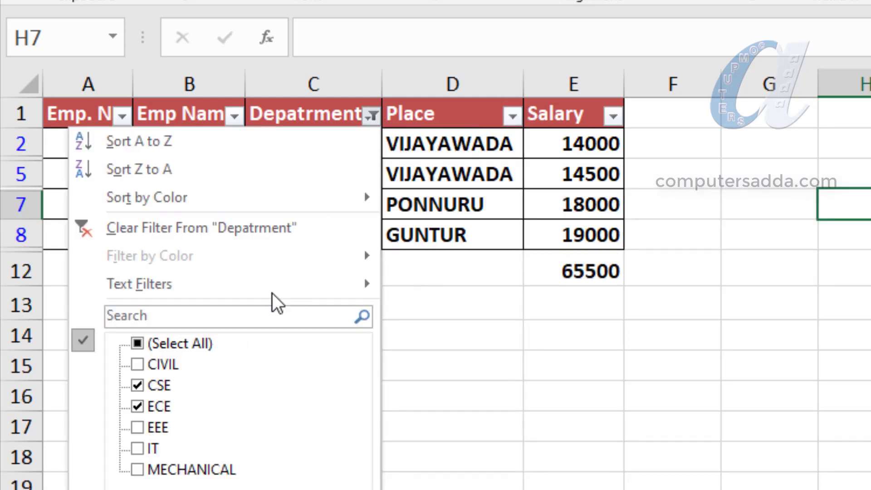
left_click(172, 349)
key("Return")
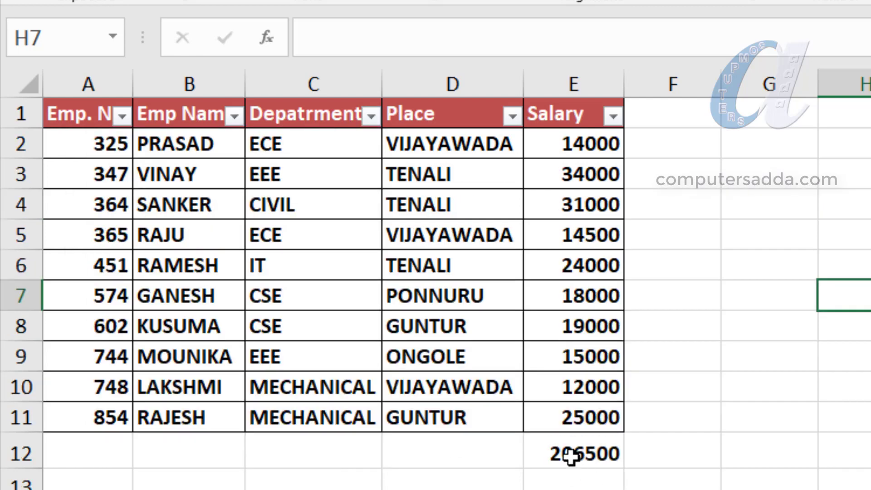
left_click(570, 456)
key("Delete")
Toggle the A1:E1 header-row filters off and back on with Ctrl+Shift+L.
left_click(90, 119)
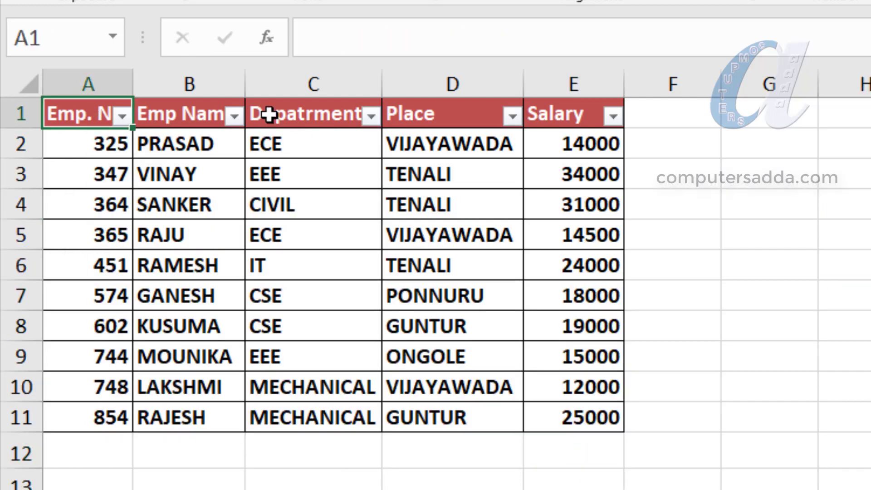
left_click_drag(269, 114, 605, 116)
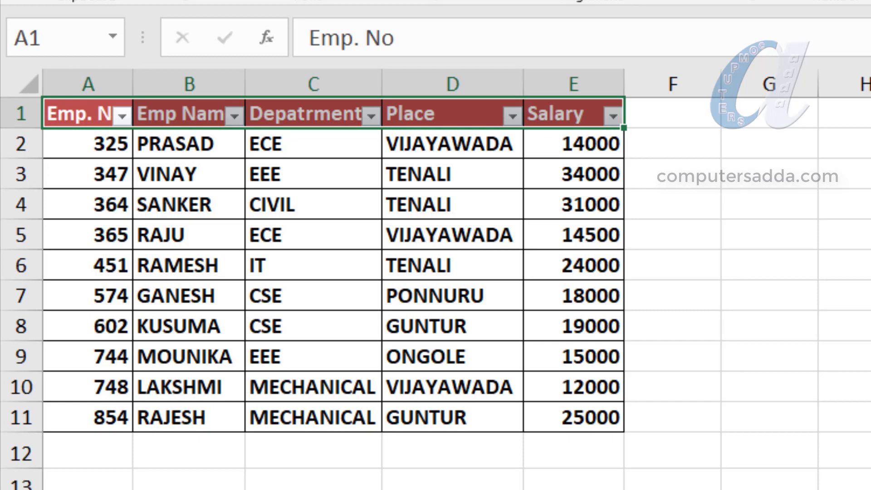
key("ctrl+shift+l")
left_click(829, 354)
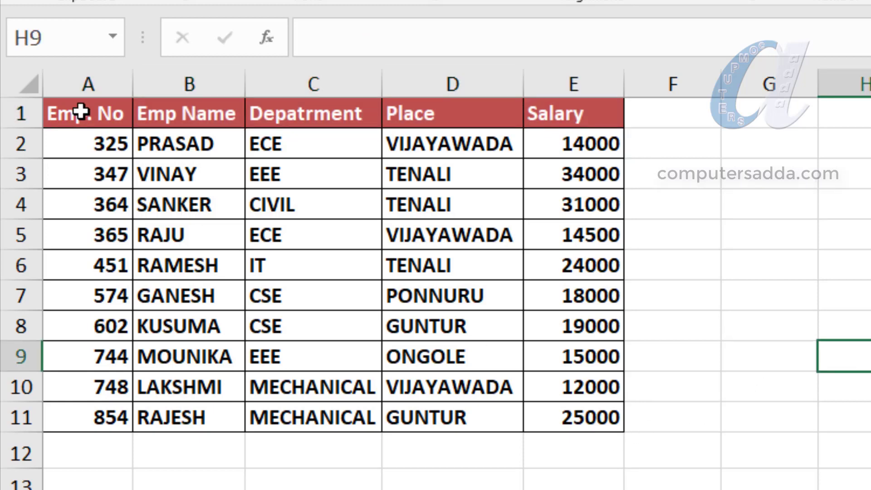
left_click_drag(78, 112, 564, 117)
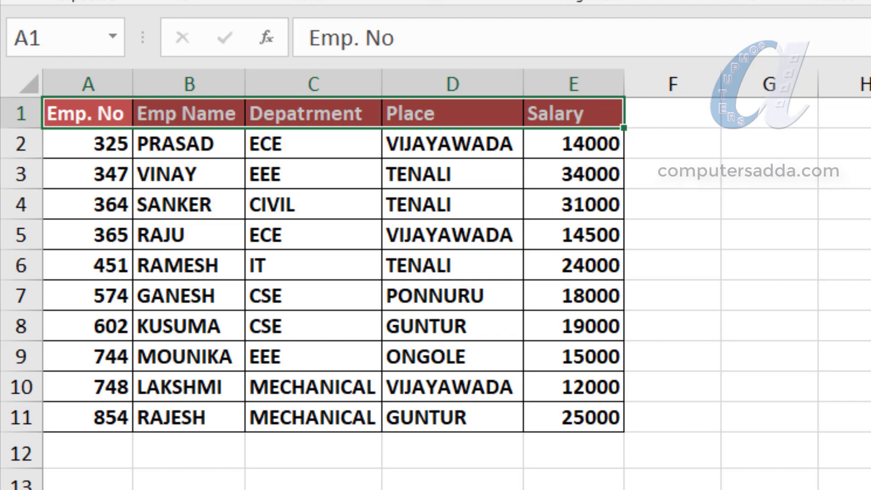
key("ctrl+shift+l")
Re-enter =SUBTOTAL(9,E2:E11) in E12 to show 206500.
left_click(575, 445)
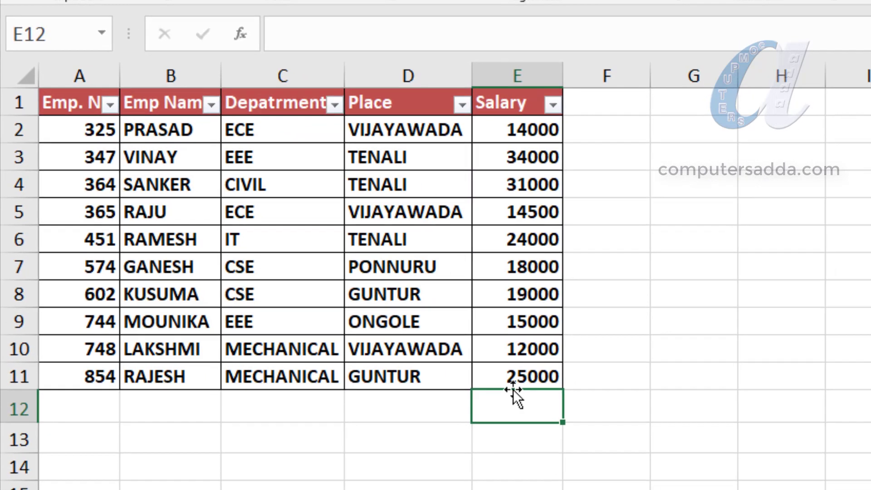
type("=s")
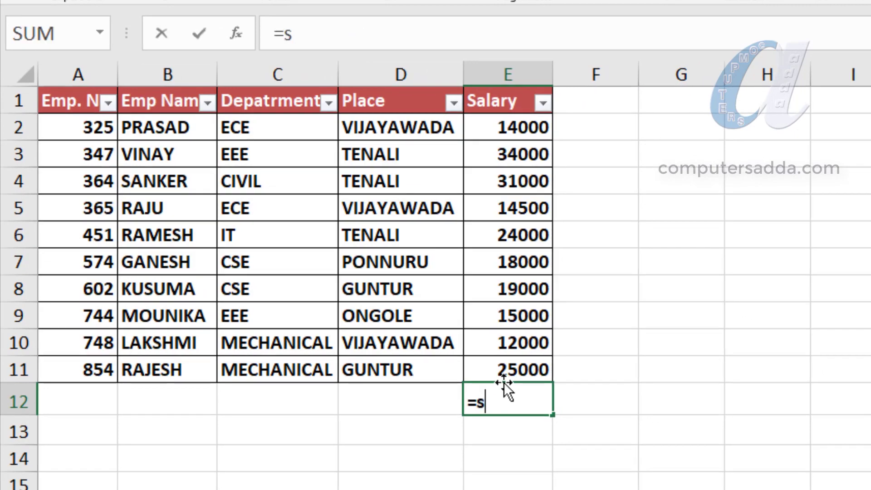
type("ub")
key("Down")
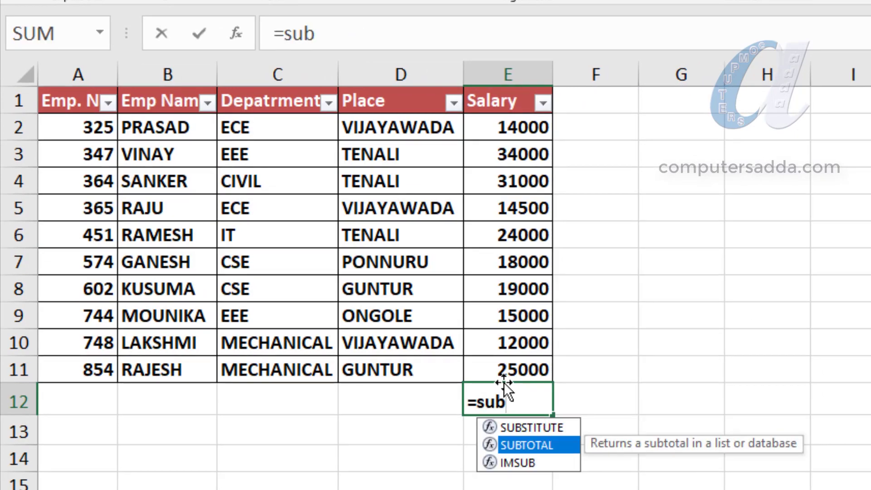
key("Tab")
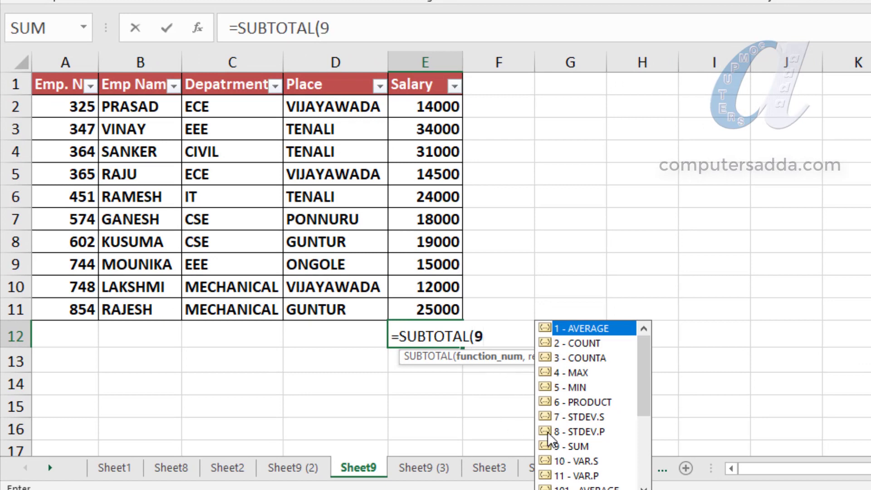
type(",")
left_click_drag(425, 109, 435, 308)
type(")")
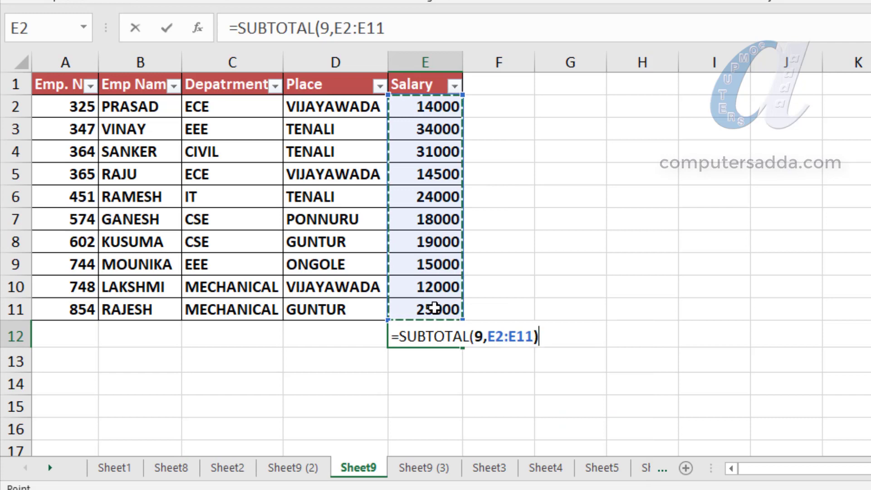
key("Return")
Give the E12 total an orange fill.
left_click(417, 338)
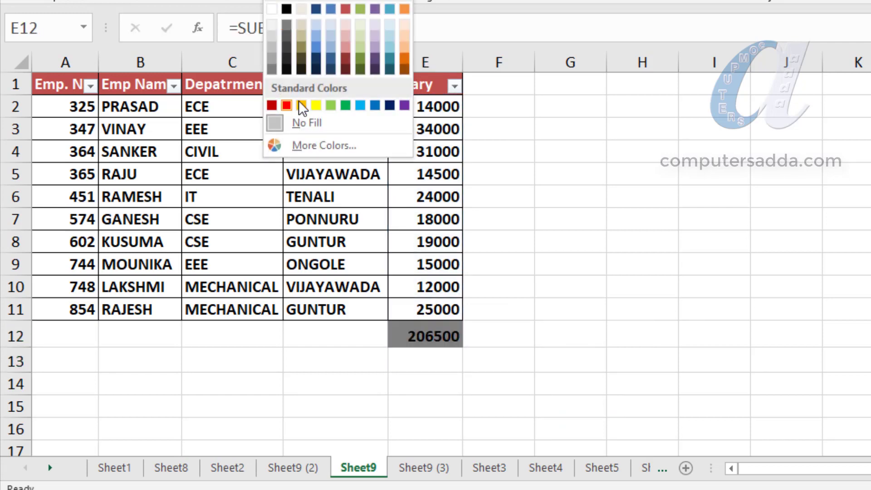
left_click(302, 109)
left_click(591, 227)
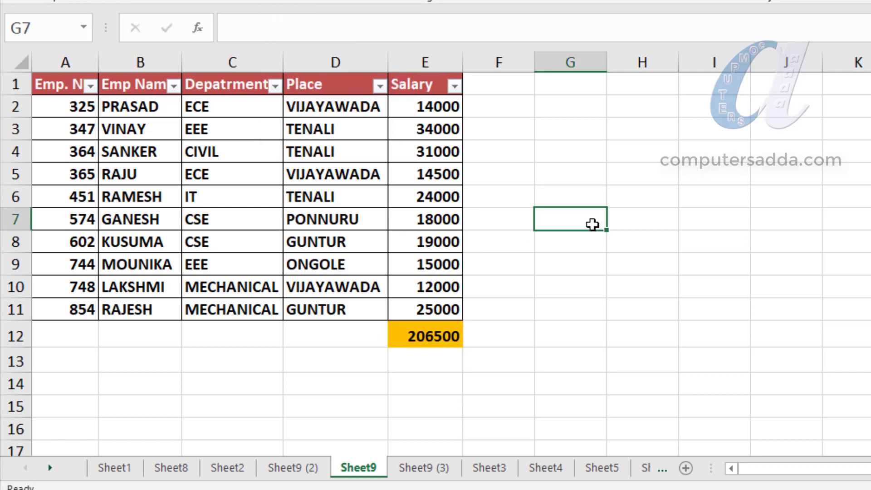
Filter the Department column to show only the IT and EEE departments.
left_click(275, 85)
left_click(102, 254)
left_click(112, 333)
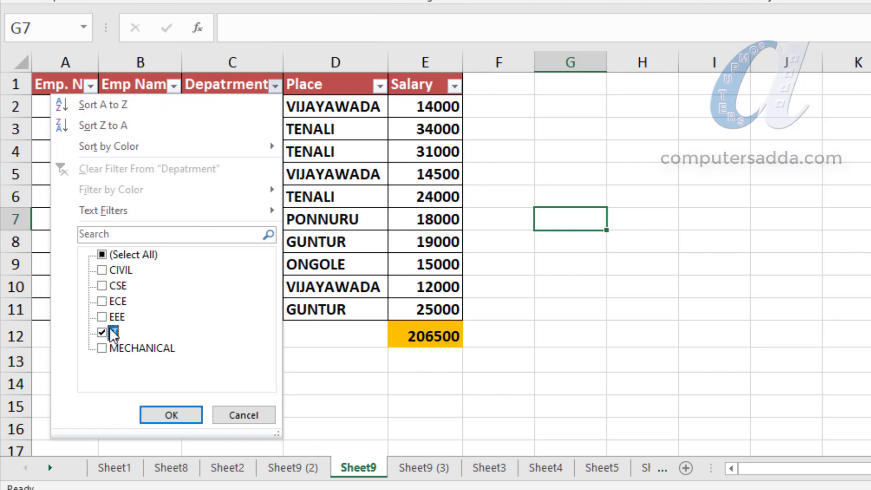
left_click(112, 316)
left_click(167, 411)
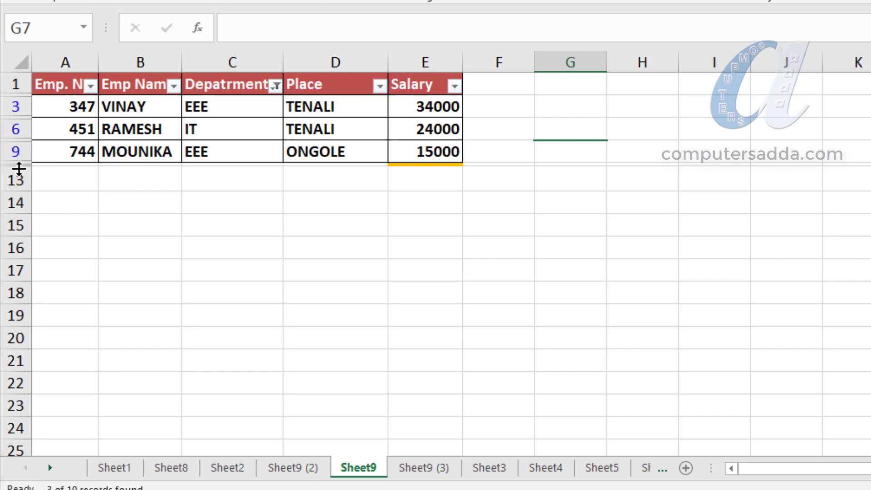
Drag the border below row 9 down to unhide total row 12 showing 73000.
left_click_drag(17, 168, 17, 188)
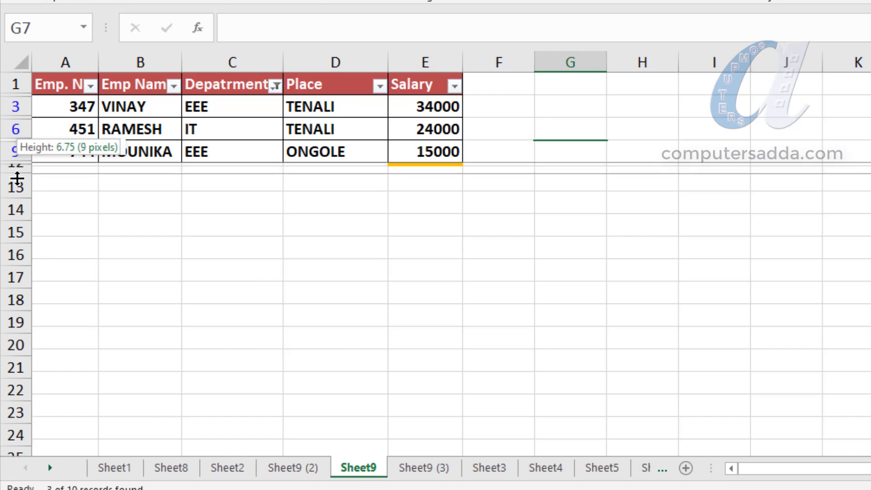